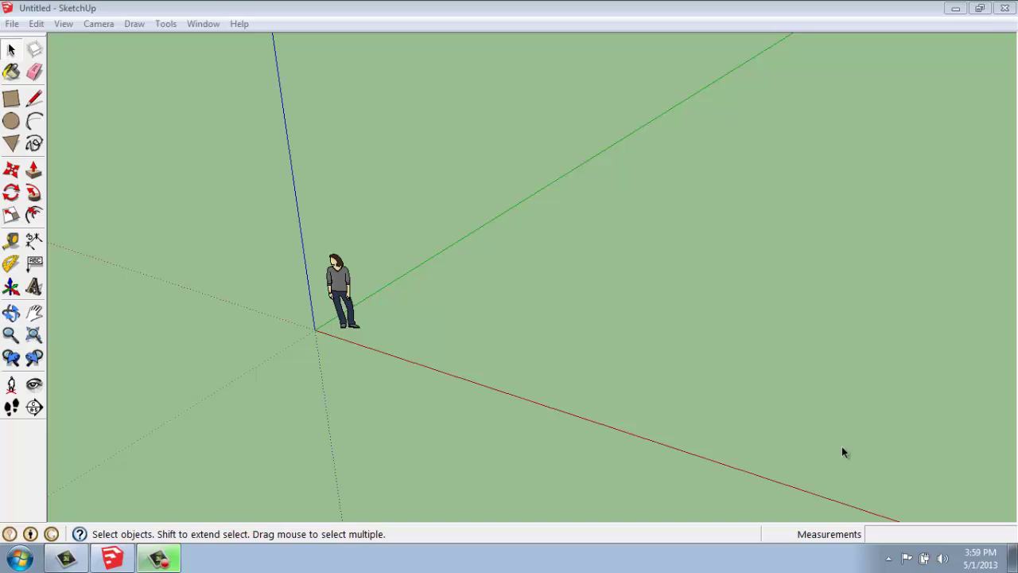
# Switch to the Rectangle tool
pyautogui.click(11, 102)
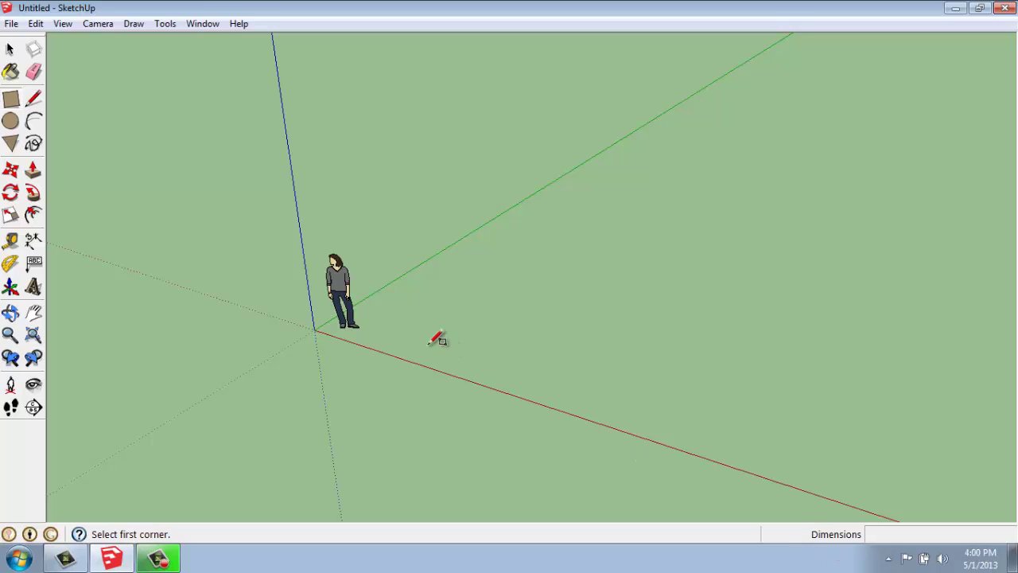
# Draw a 10' by 10' square on the ground beside the figure, then begin another rectangle
pyautogui.click(390, 322)
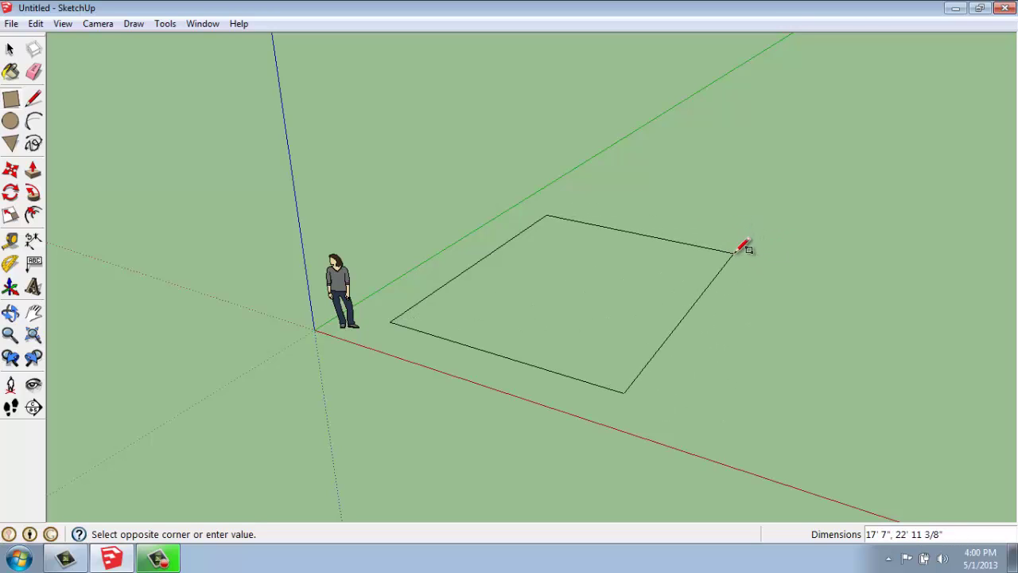
pyautogui.write("10',10")
pyautogui.press('Return')
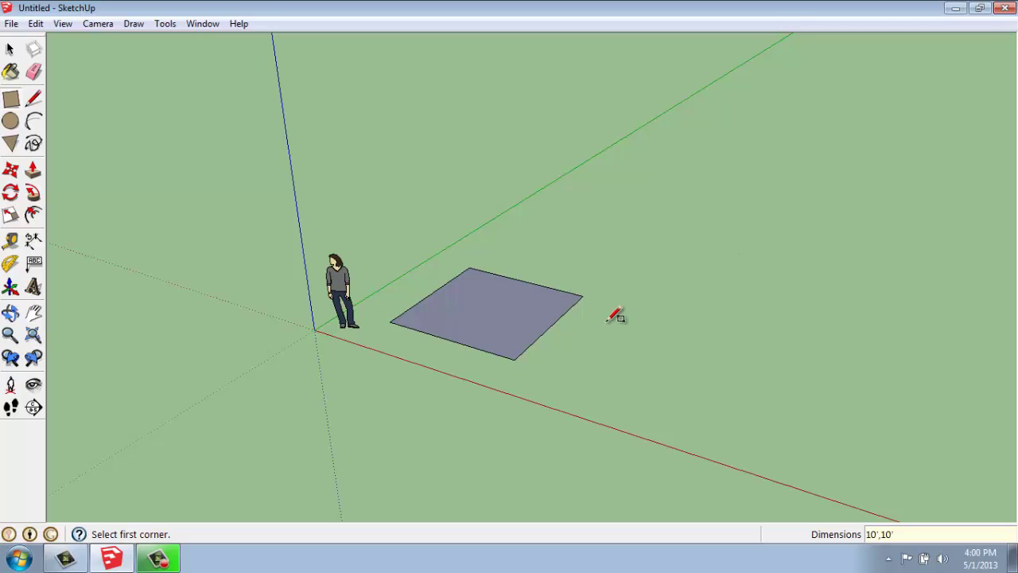
pyautogui.click(553, 373)
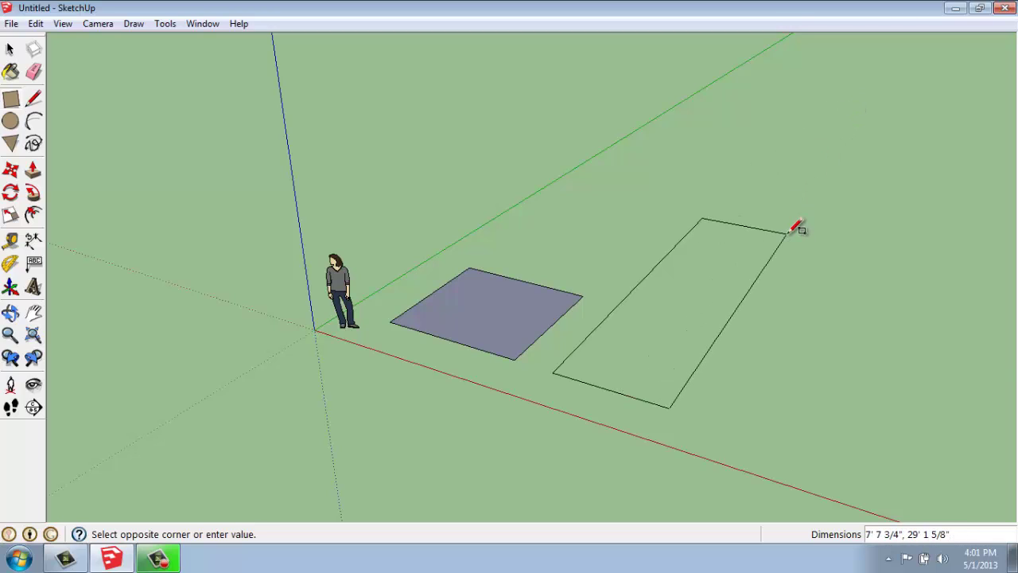
# Size the second rectangle to 15' by 8' and commit it
pyautogui.write('15')
pyautogui.write("',8")
pyautogui.press('Return')
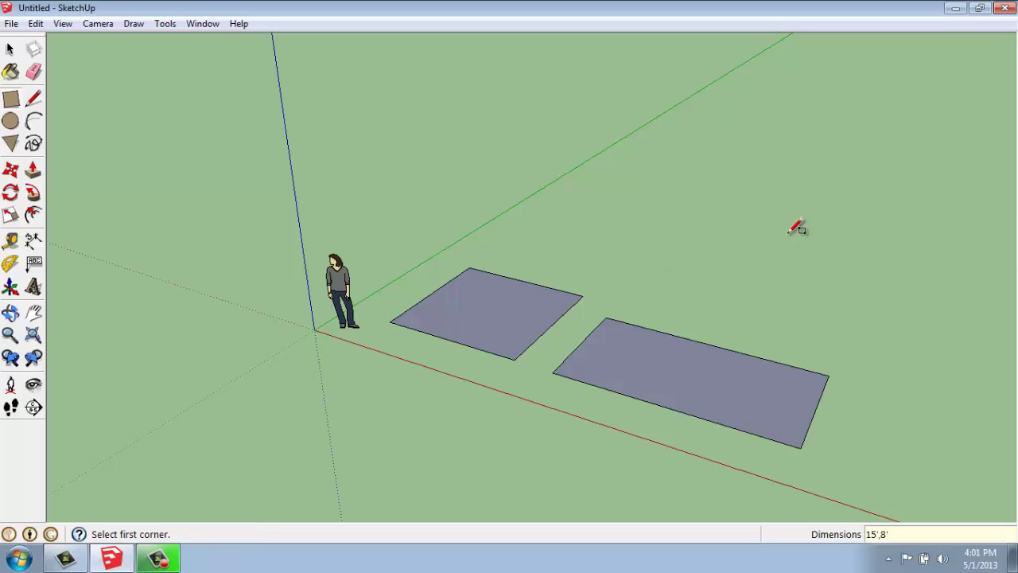
# Orbit and pan the view to open ground past the two rectangles
pyautogui.scroll(-2, 652, 311)
pyautogui.scroll(2, 795, 372)
pyautogui.moveTo(867, 402); pyautogui.dragTo(857, 364, button='middle')
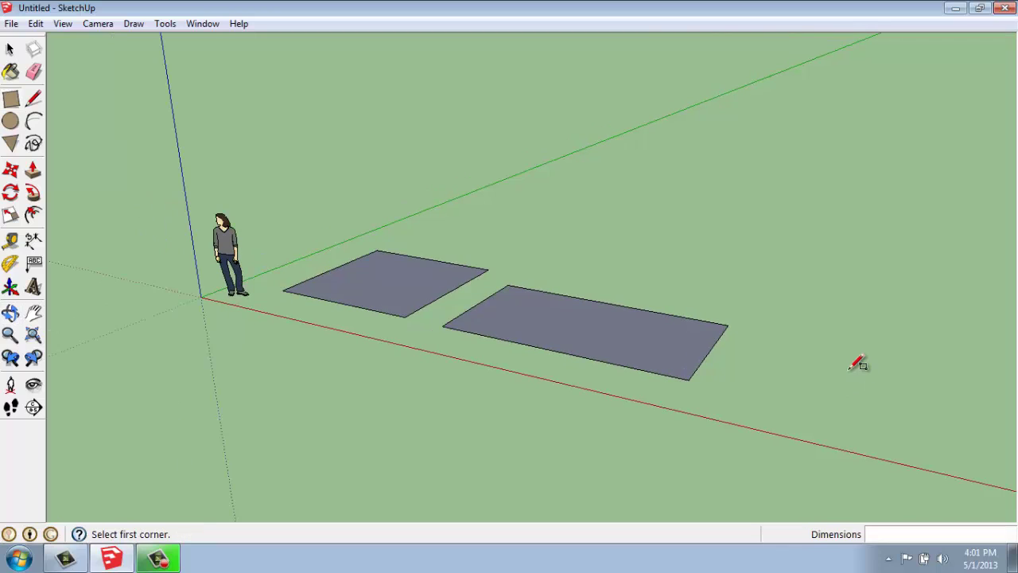
pyautogui.press('p')
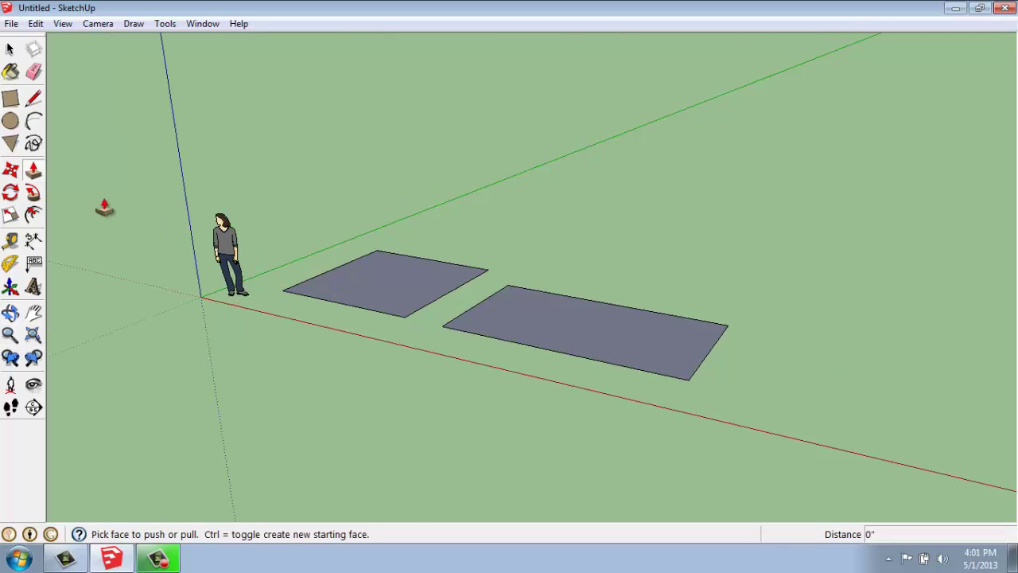
pyautogui.press('l')
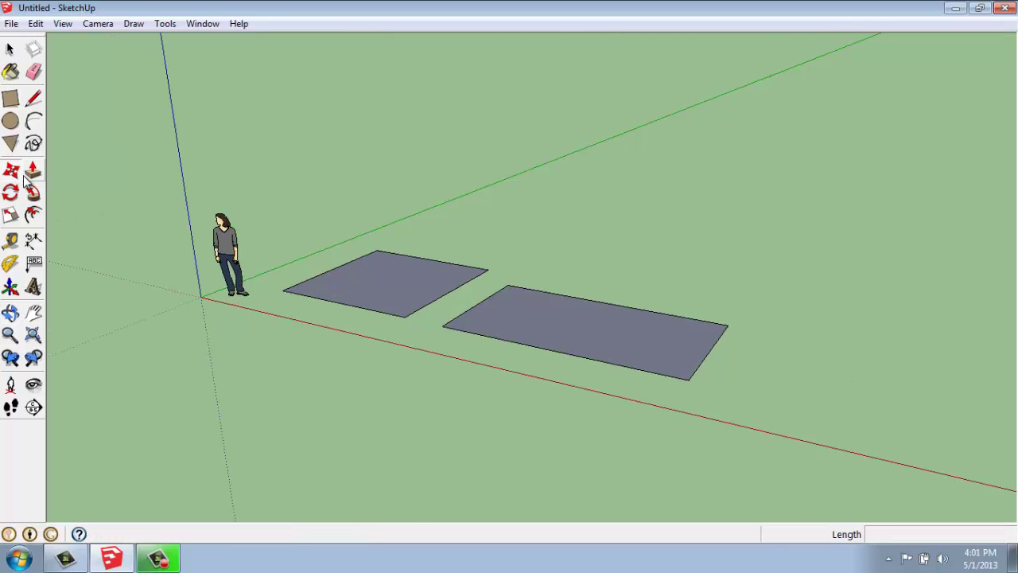
pyautogui.click(34, 313)
pyautogui.moveTo(434, 242); pyautogui.dragTo(262, 260)
pyautogui.moveTo(466, 364); pyautogui.dragTo(486, 411)
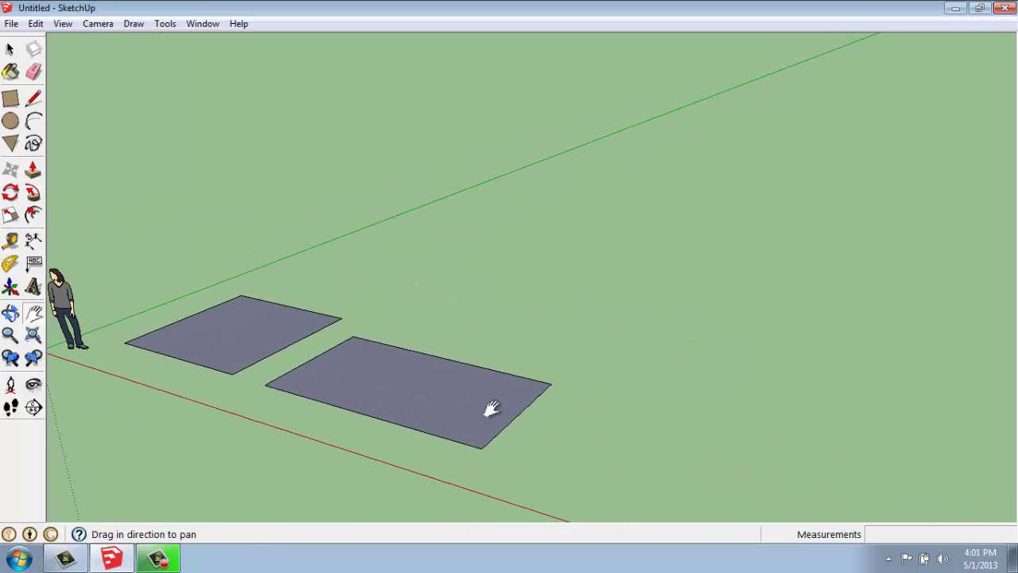
# Draw a third rectangle measuring 10'6 by 11'6 1/2 on the open ground
pyautogui.click(10, 98)
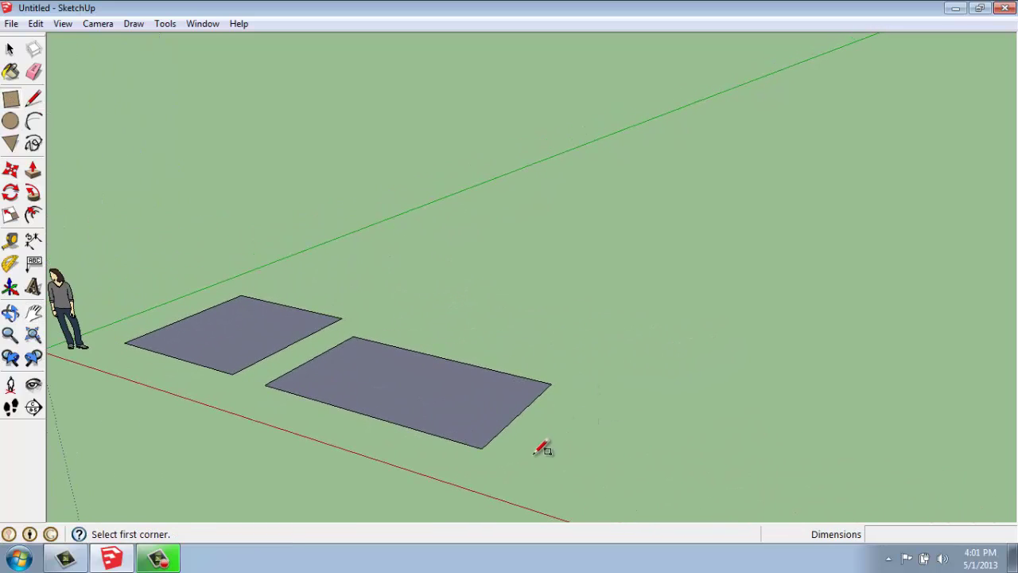
pyautogui.click(534, 460)
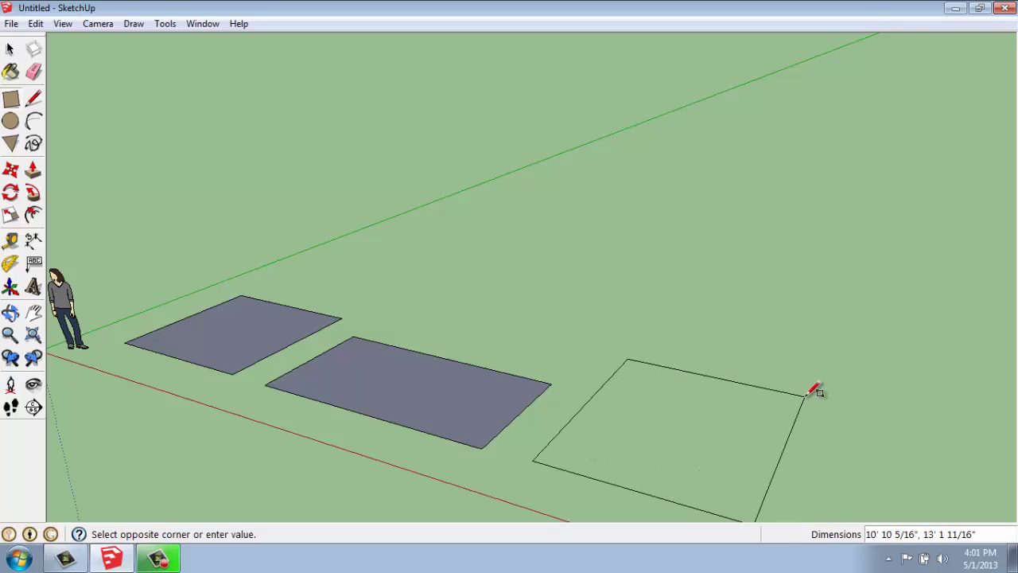
pyautogui.write("10'6,11'6 1/2")
pyautogui.press('Return')
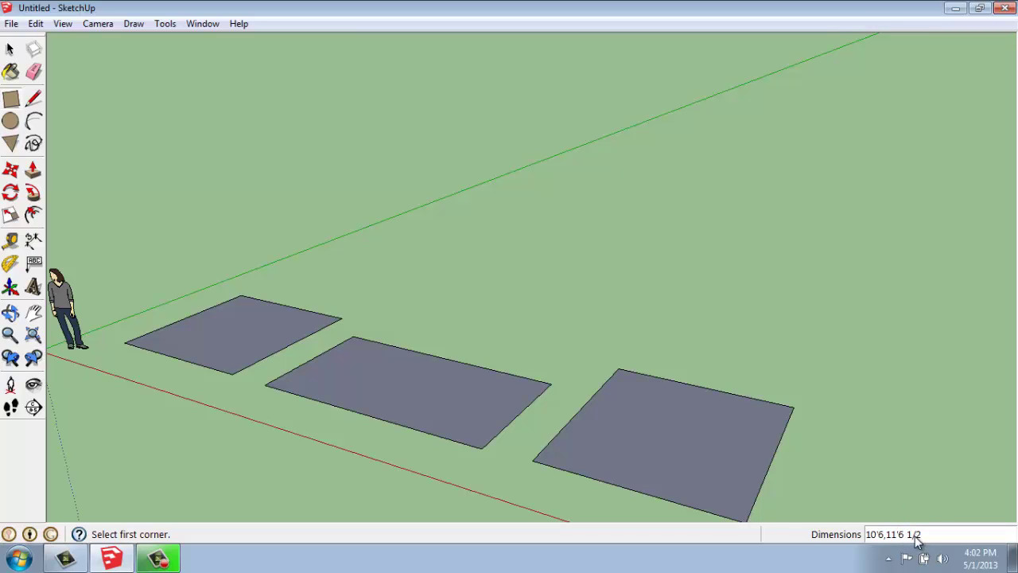
# Raise a 10' by 10' vertical wall from the square's back edge and start a second wall at its top
pyautogui.moveTo(139, 239); pyautogui.dragTo(114, 227, button='middle')
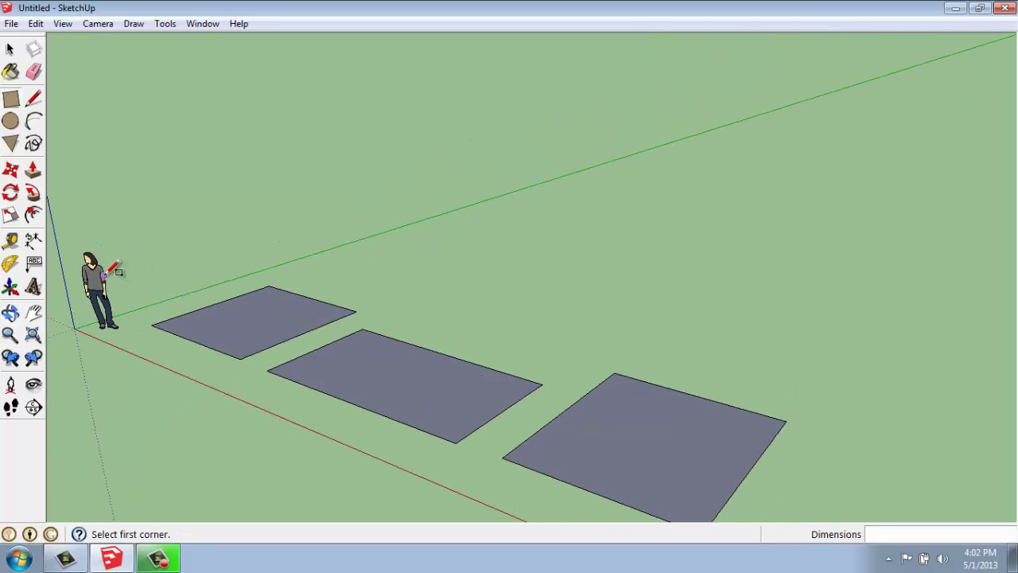
pyautogui.scroll(3, 102, 258)
pyautogui.scroll(2, 101, 259)
pyautogui.click(188, 366)
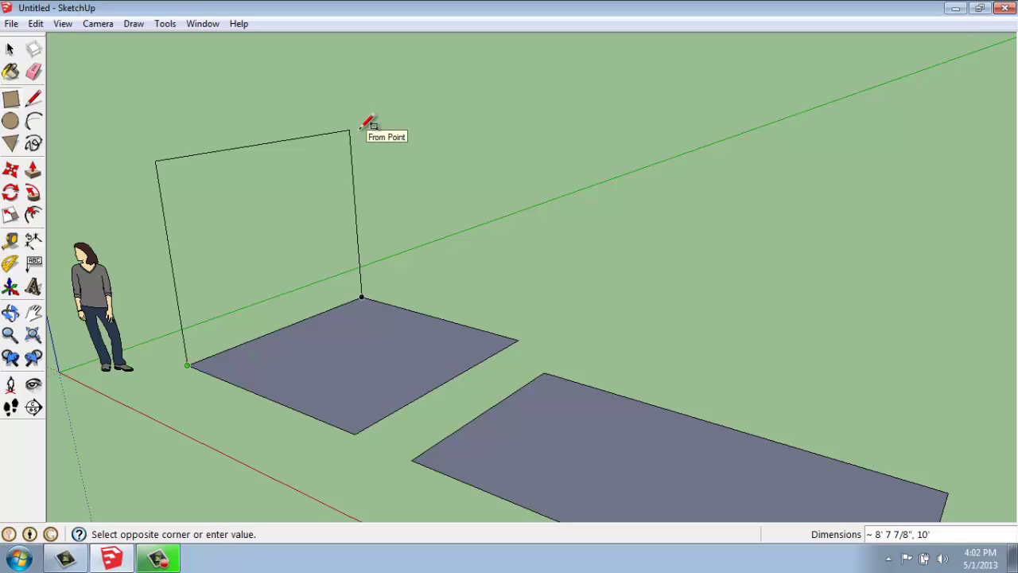
pyautogui.write("10',10'")
pyautogui.press('Return')
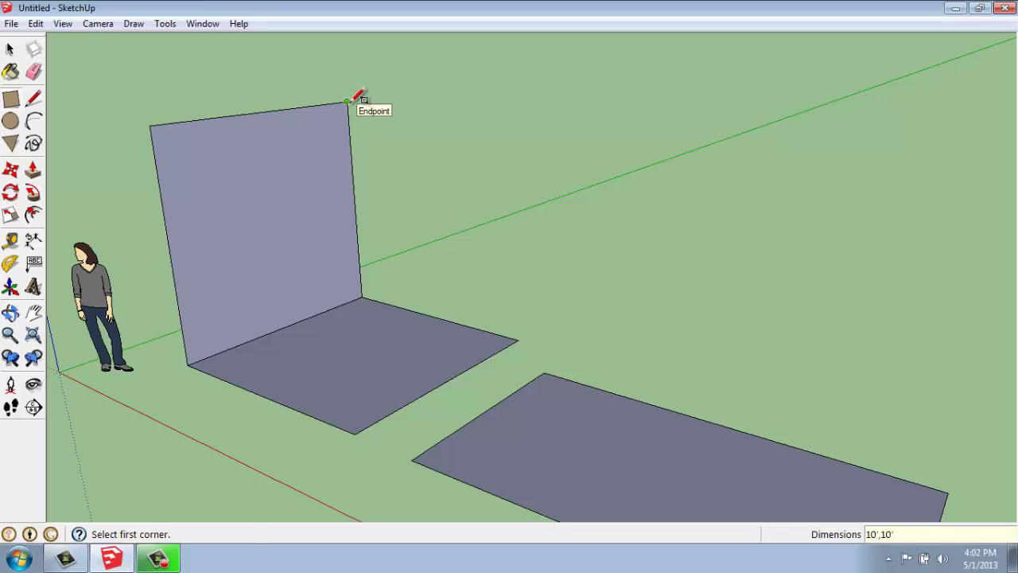
pyautogui.click(347, 104)
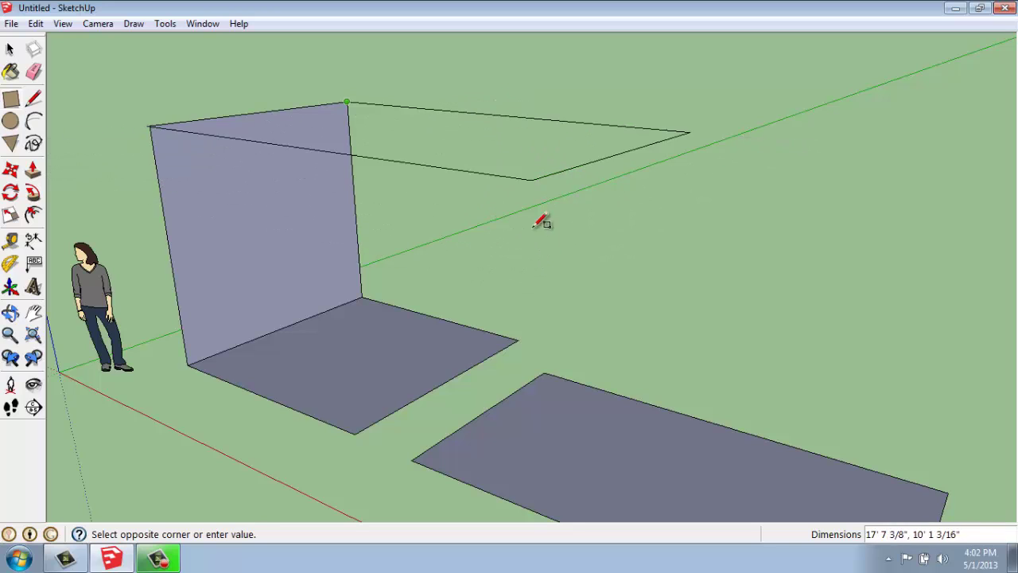
# Finish the second wall and close another side of the box
pyautogui.click(519, 338)
pyautogui.moveTo(265, 334); pyautogui.dragTo(482, 302, button='middle')
pyautogui.scroll(-3, 469, 296)
pyautogui.scroll(3, 460, 326)
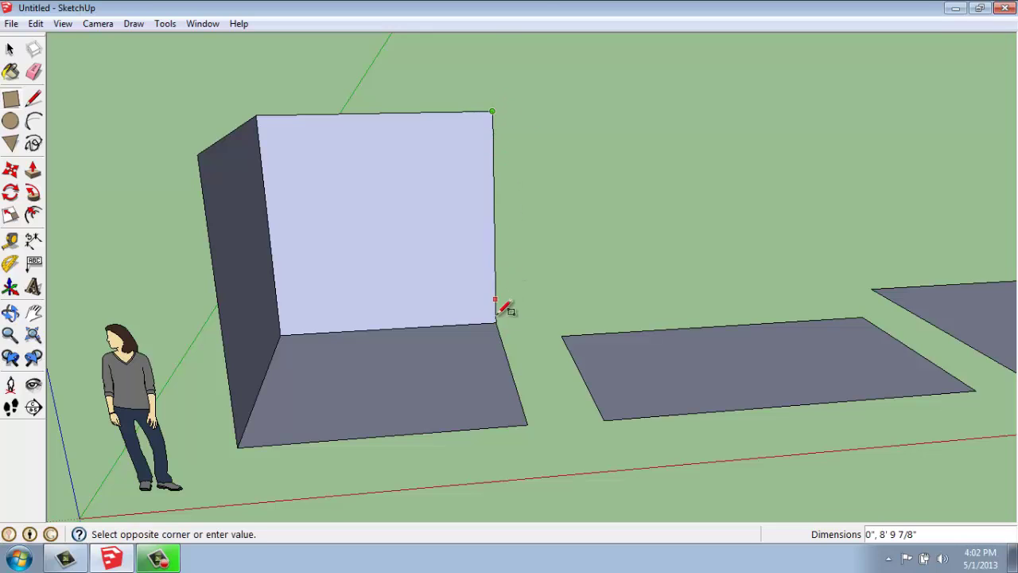
pyautogui.click(537, 423)
# Add the top face between the box's upper corners
pyautogui.moveTo(697, 210); pyautogui.dragTo(303, 140, button='middle')
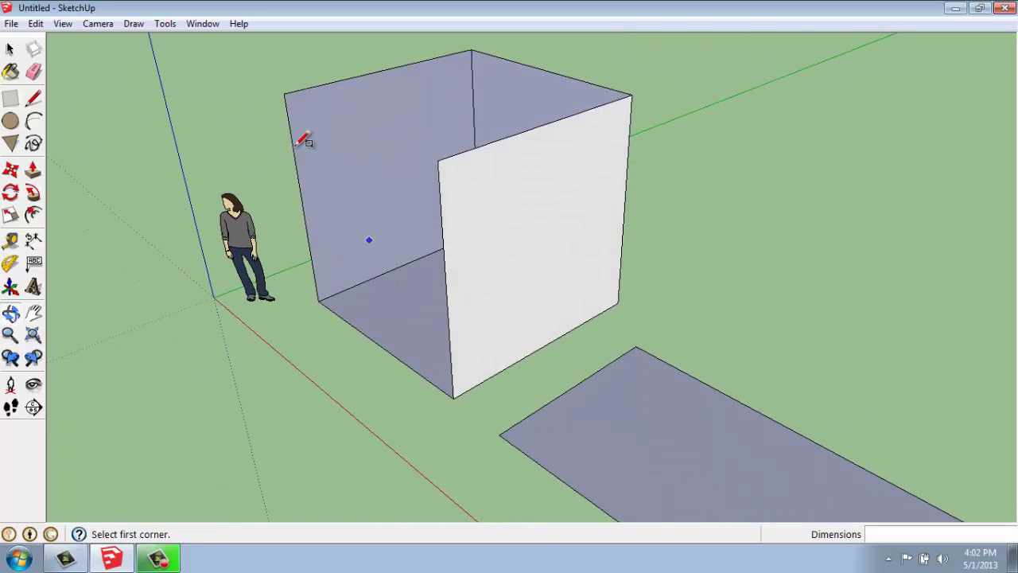
pyautogui.click(285, 93)
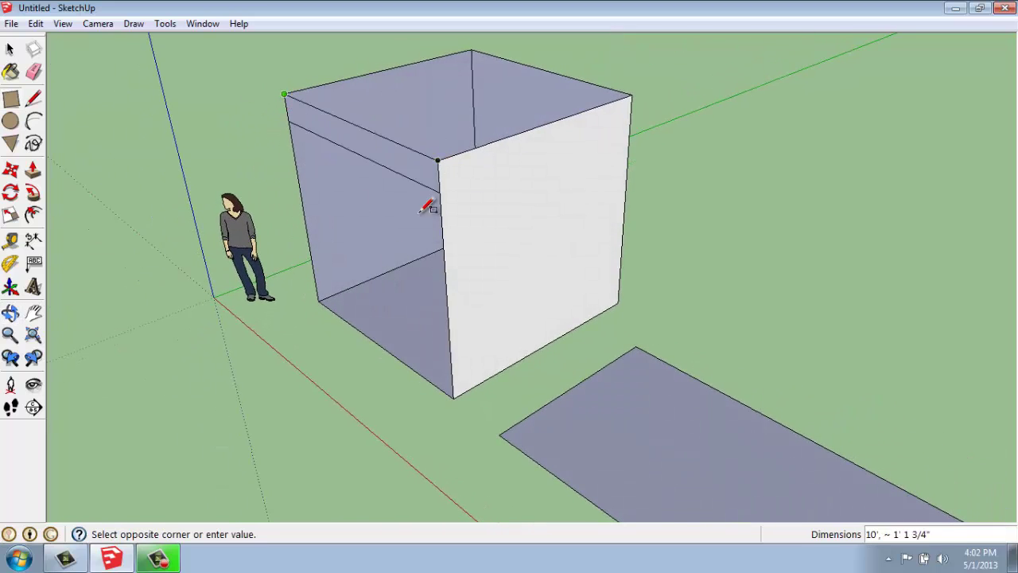
pyautogui.click(455, 396)
pyautogui.scroll(-5, 421, 277)
pyautogui.moveTo(393, 273); pyautogui.dragTo(423, 300, button='middle')
pyautogui.moveTo(530, 268); pyautogui.dragTo(374, 259, button='middle')
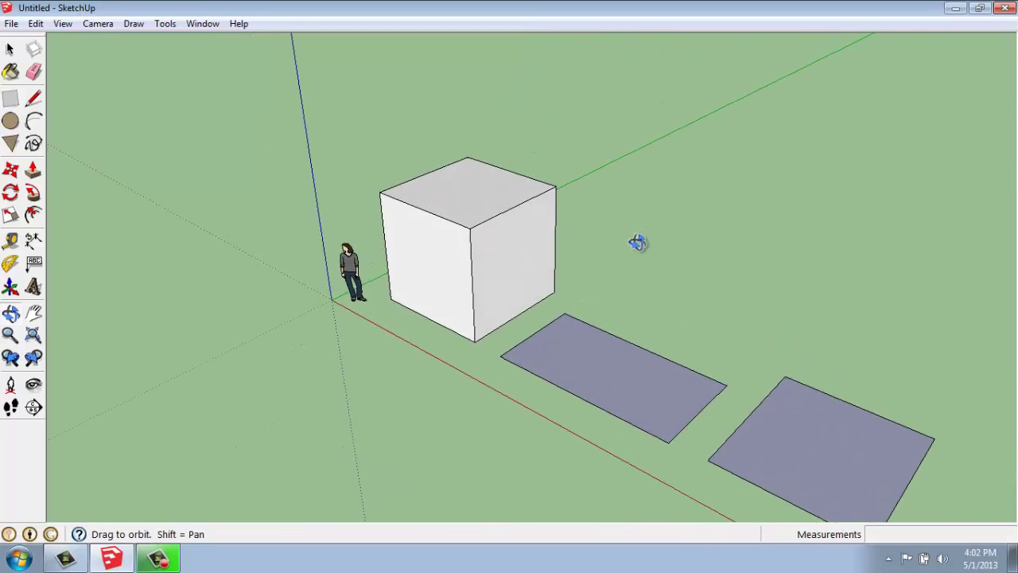
pyautogui.moveTo(632, 247); pyautogui.dragTo(718, 245, button='middle')
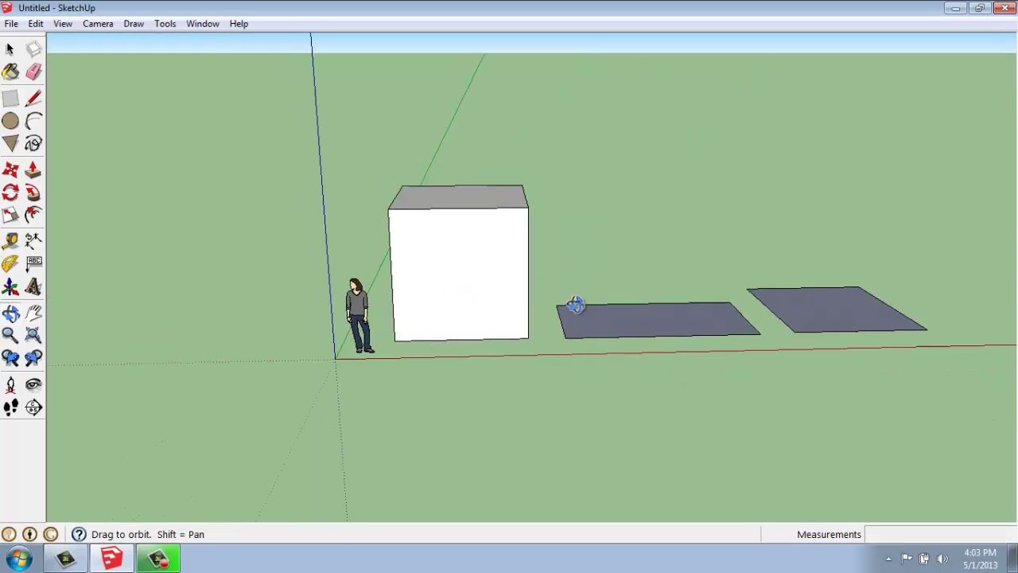